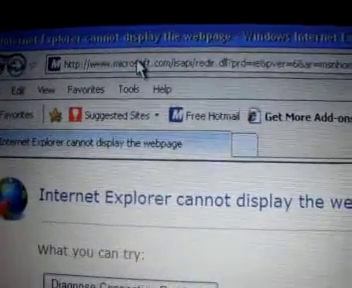
Select the current address in Internet Explorer's address bar to replace it
{"action": "left_click", "coordinate": [150, 70]}
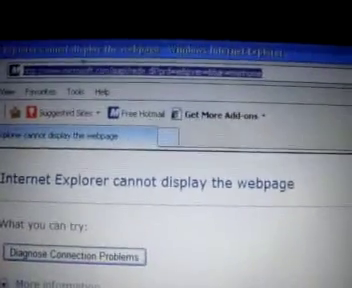
{"action": "type", "text": "l"}
{"action": "type", "text": "9"}
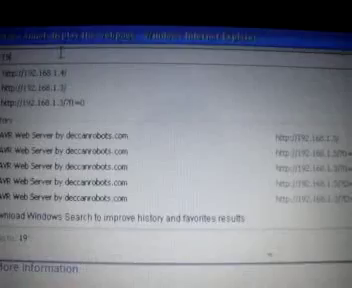
{"action": "type", "text": "2.168.1."}
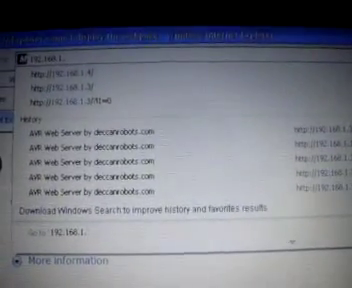
{"action": "type", "text": "4"}
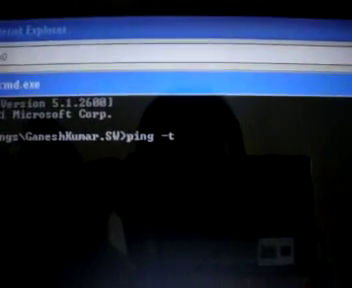
{"action": "type", "text": " 192.168.1.4"}
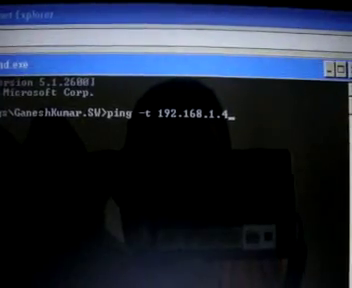
Run the continuous ping -t 192.168.1.4 command in Command Prompt
{"action": "key", "text": "Return"}
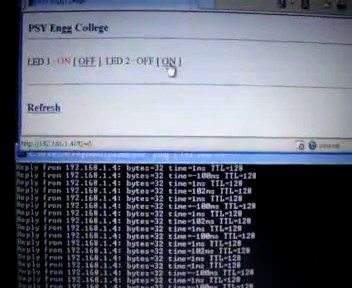
Toggle LED 2 on, off, and on again from the LED page
{"action": "left_click", "coordinate": [172, 64]}
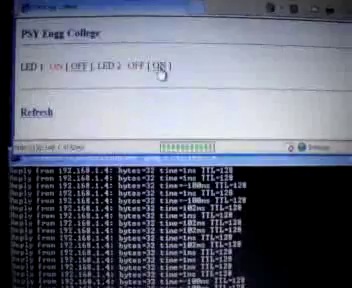
{"action": "left_click", "coordinate": [158, 70]}
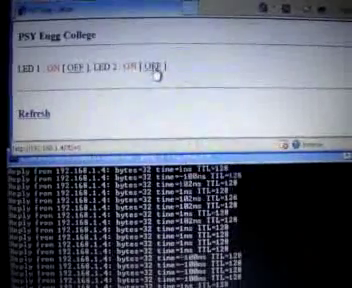
{"action": "left_click", "coordinate": [155, 68]}
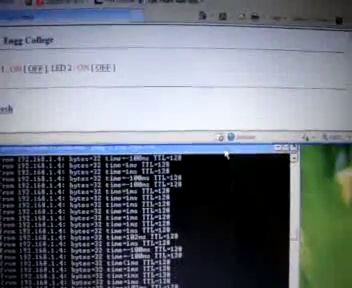
Bring the Command Prompt window running the ping to the front
{"action": "left_click", "coordinate": [235, 150]}
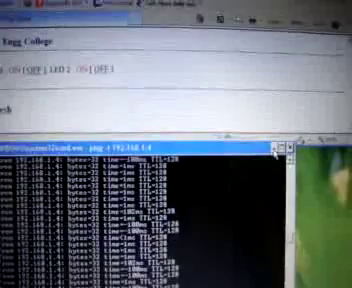